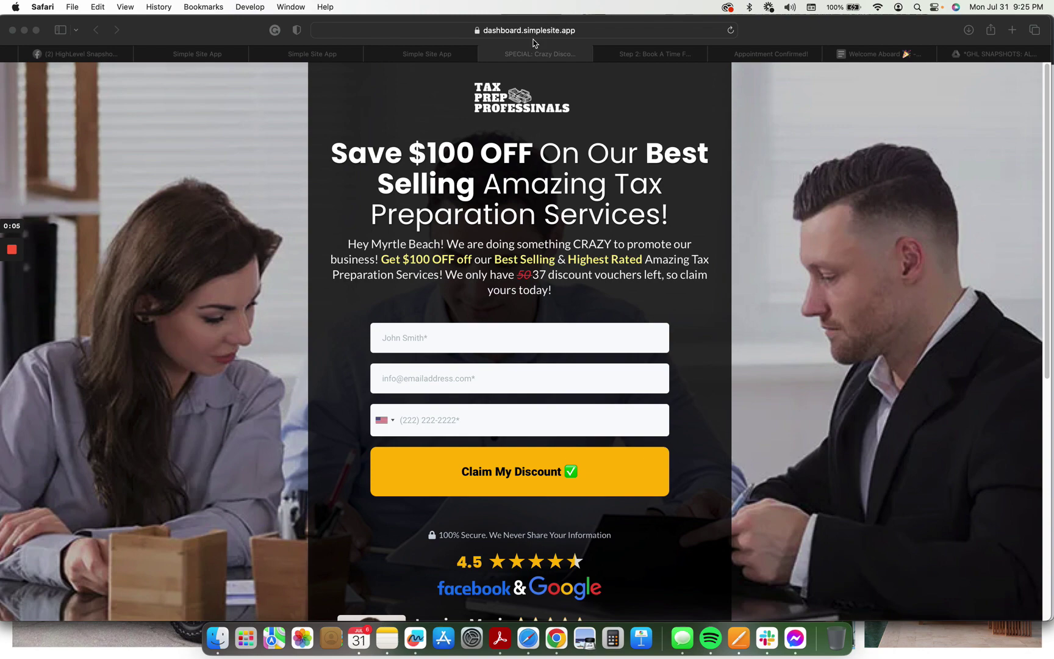
Step: Switch between the funnel dashboard and workflow list tabs, settling on the Custom Values settings
left_click(419, 55)
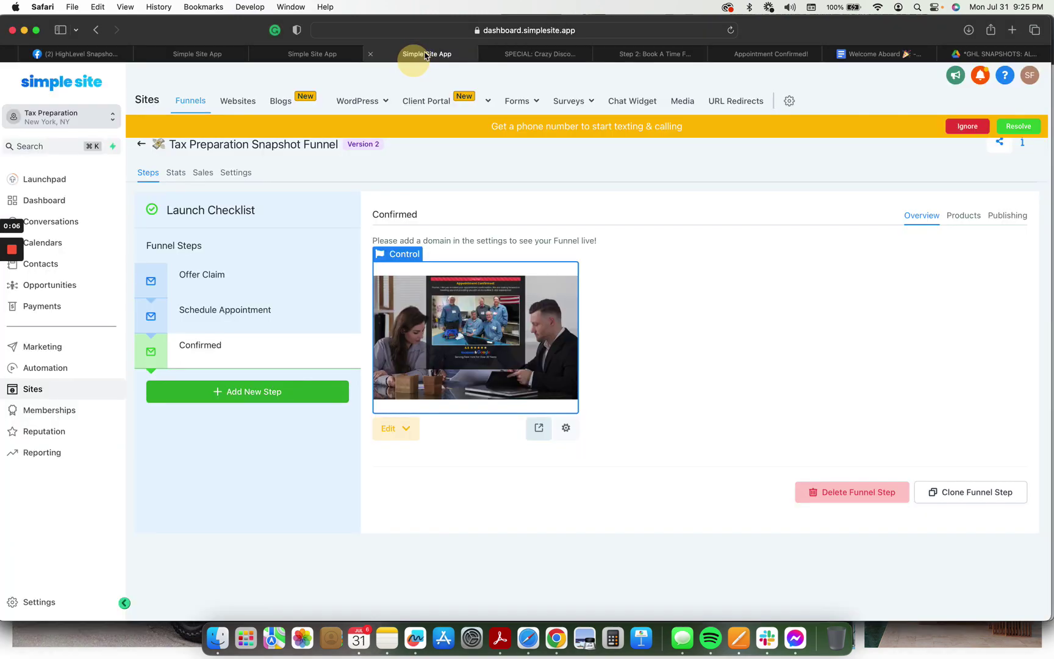
left_click(302, 58)
left_click(208, 57)
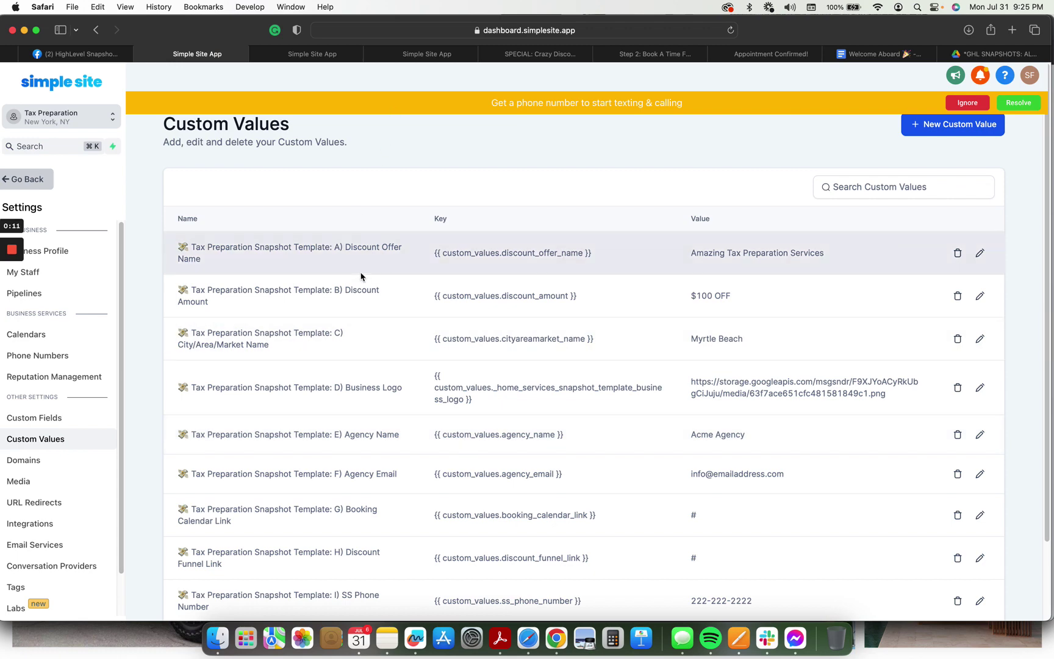
scroll(620, 255, "down", 3)
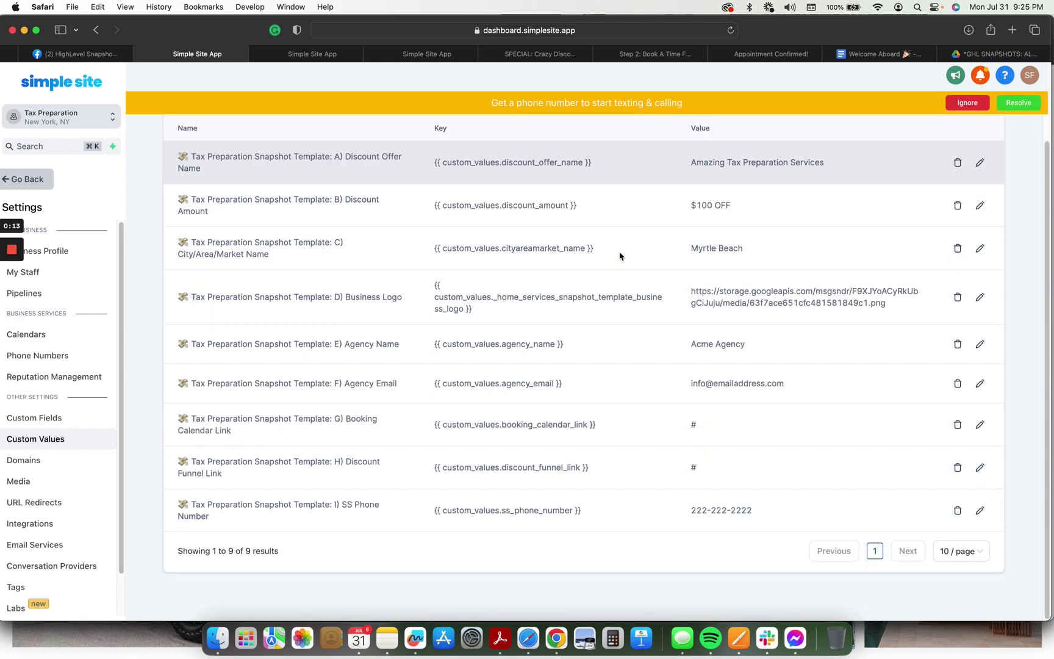
scroll(620, 255, "up", 1)
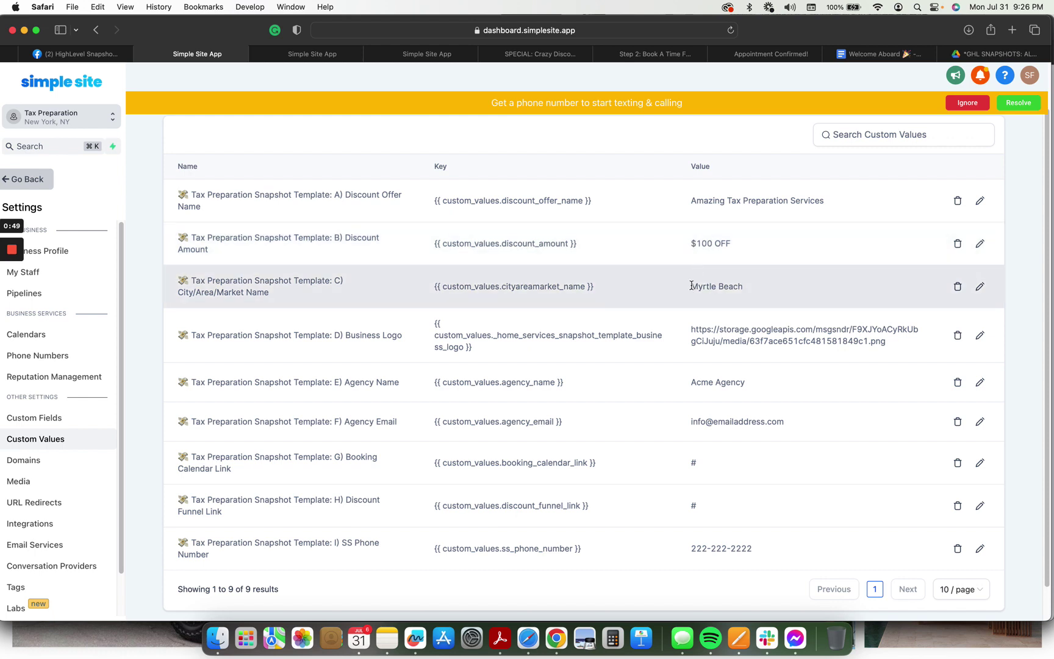
left_click_drag(691, 285, 744, 286)
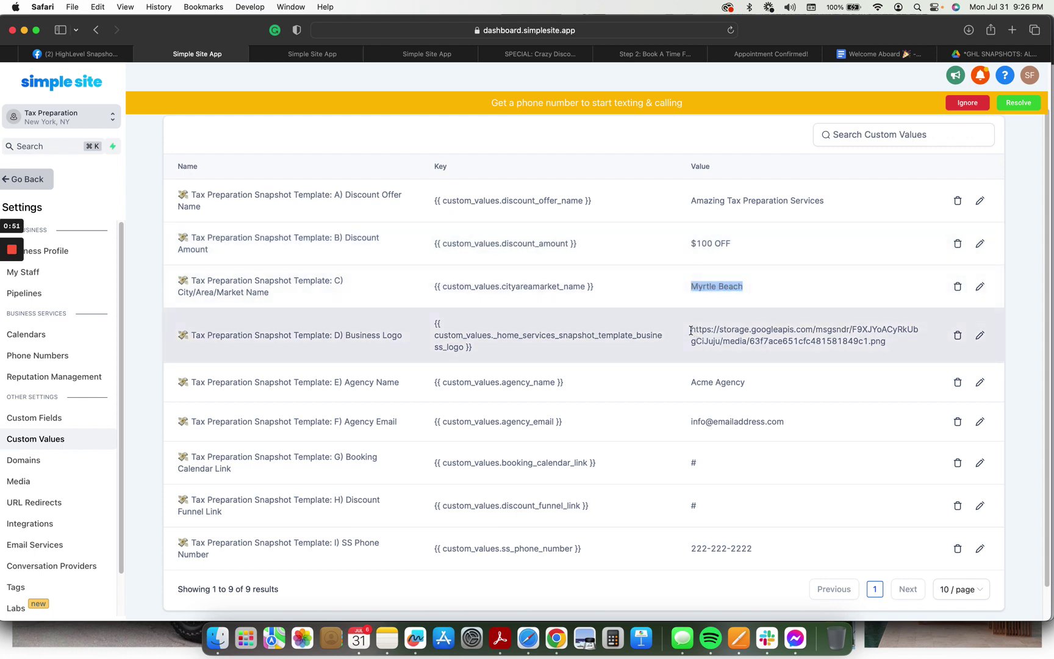
left_click_drag(691, 329, 887, 342)
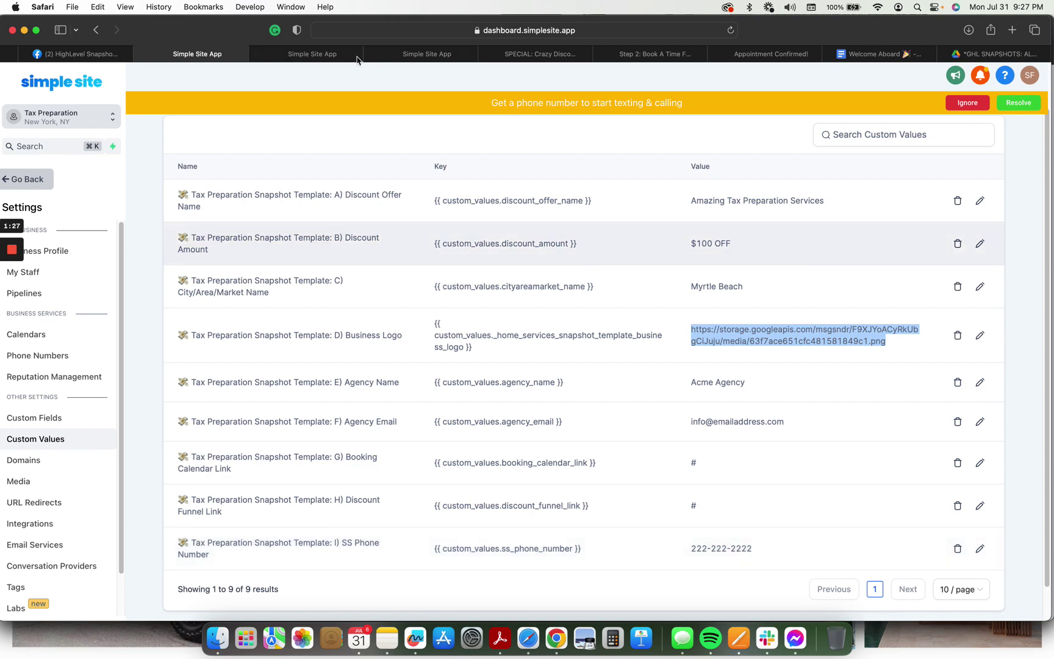
Step: Flip through the workflow list and Custom Values tabs, returning to the $100 OFF landing page
left_click(523, 56)
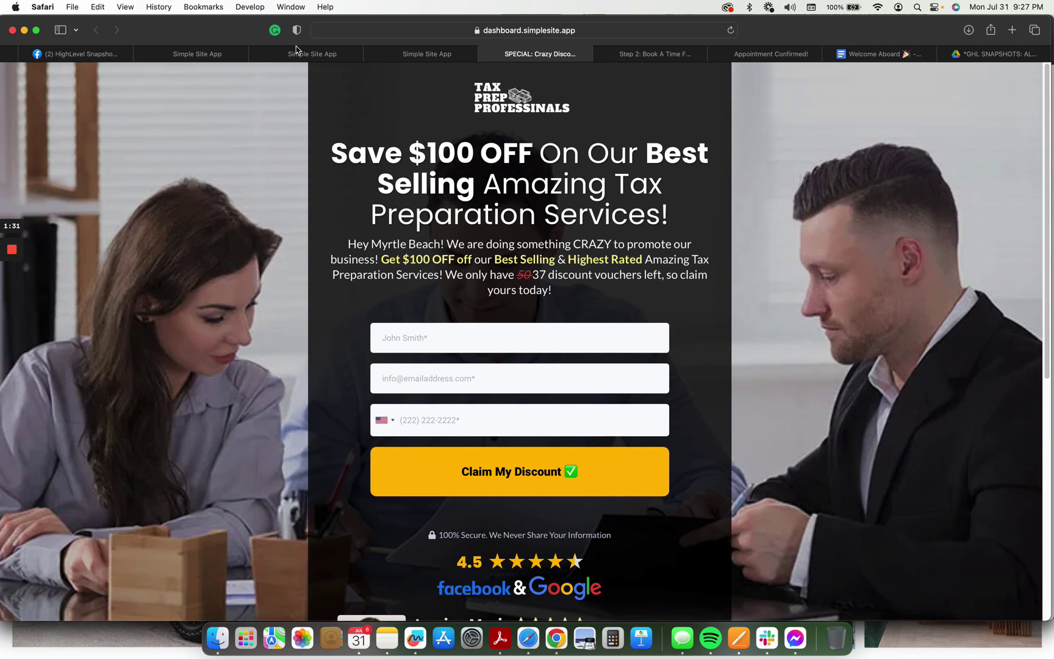
left_click(301, 52)
left_click(220, 55)
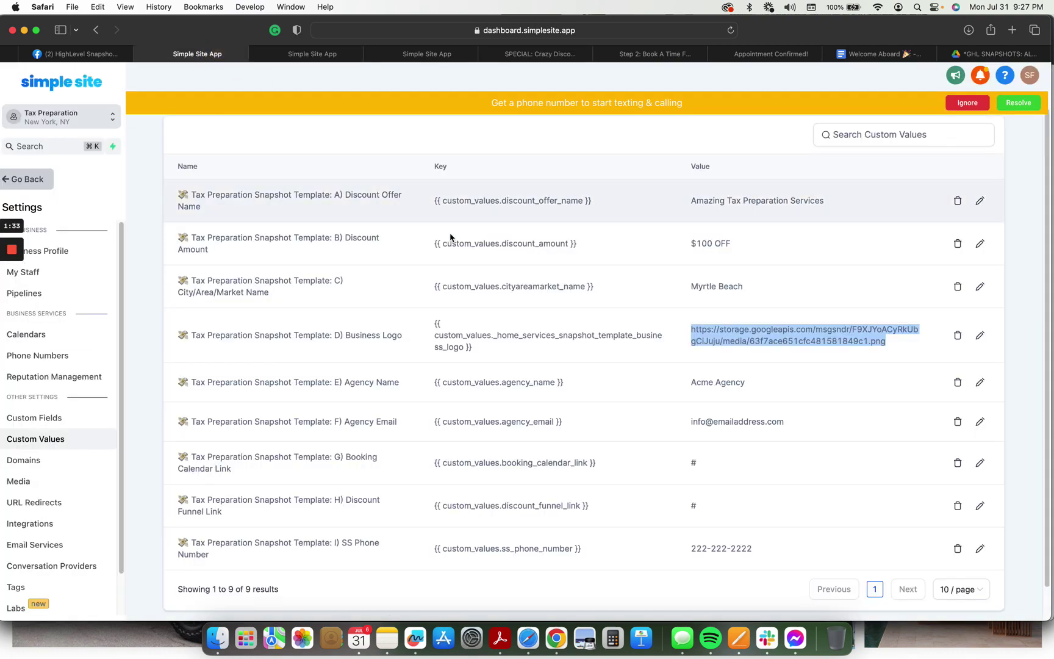
left_click(551, 58)
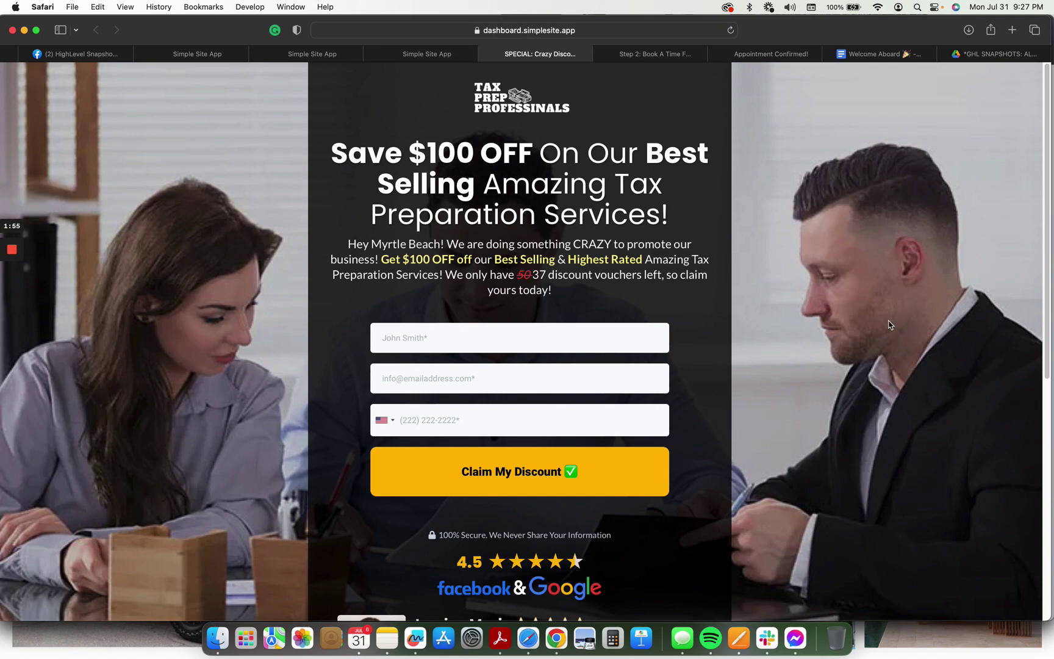
Step: Scroll through the Tax Prep Professionals landing page and its claim form
scroll(831, 393, "down", 1)
scroll(550, 375, "down", 6)
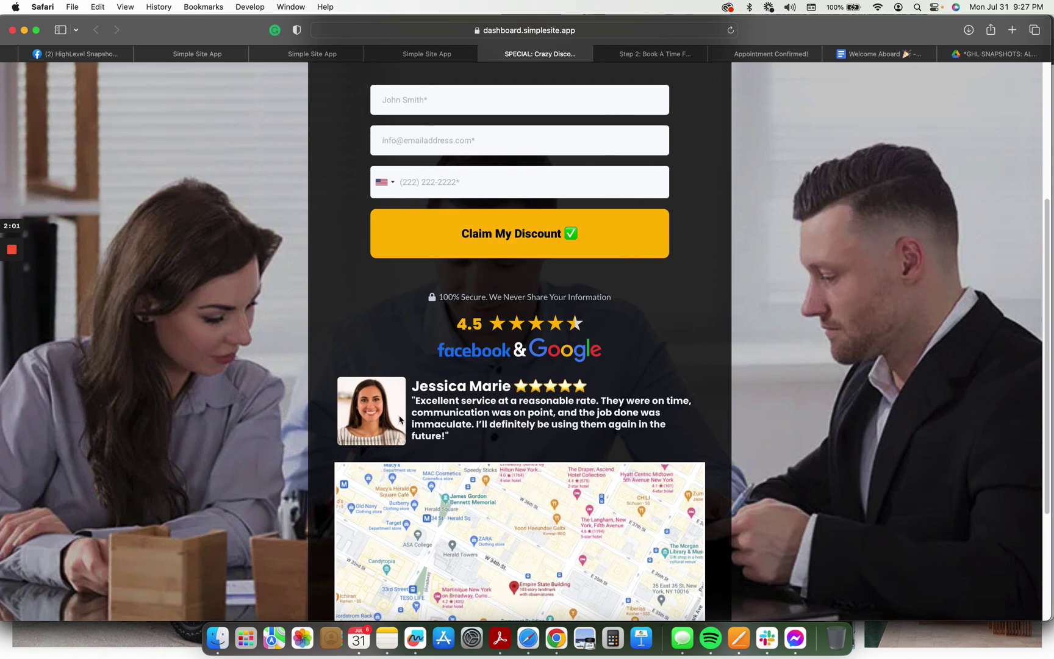
scroll(526, 435, "down", 4)
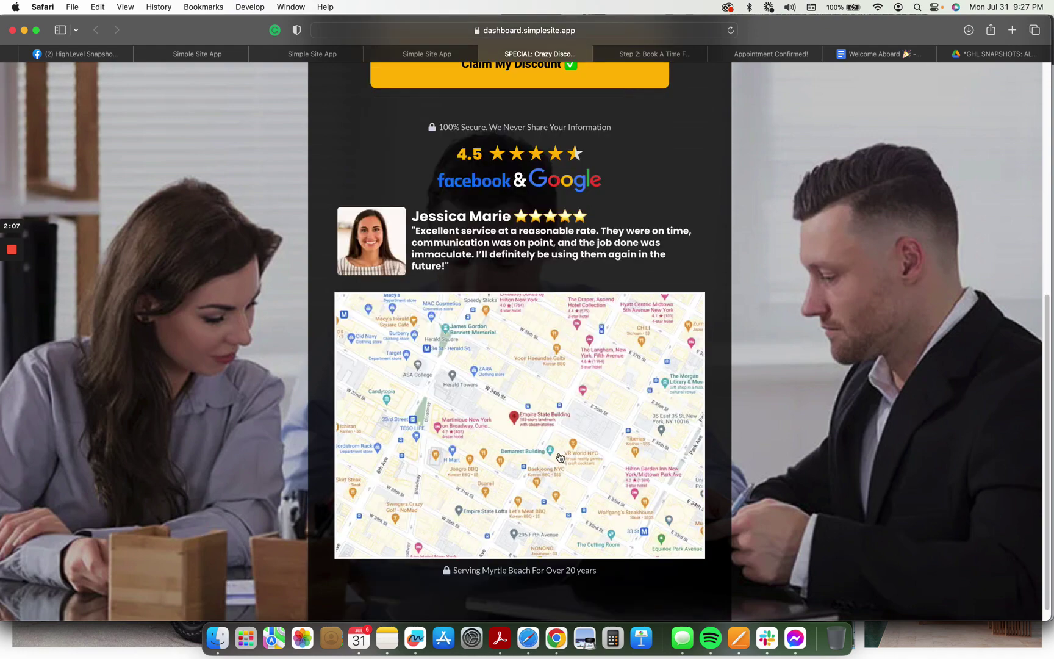
scroll(592, 421, "up", 10)
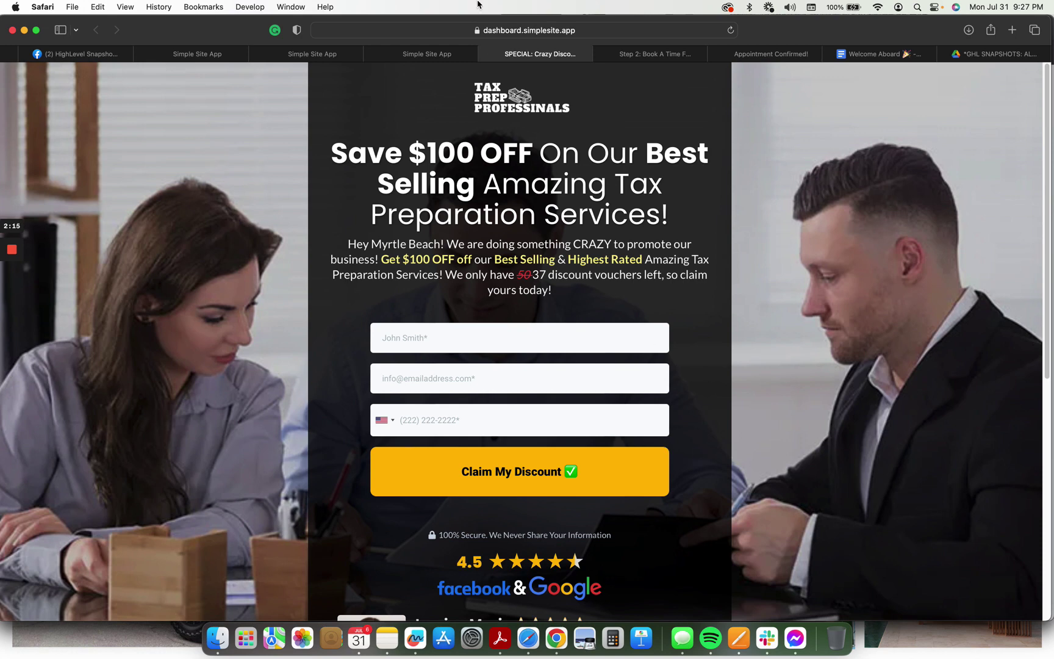
mouse_move(657, 49)
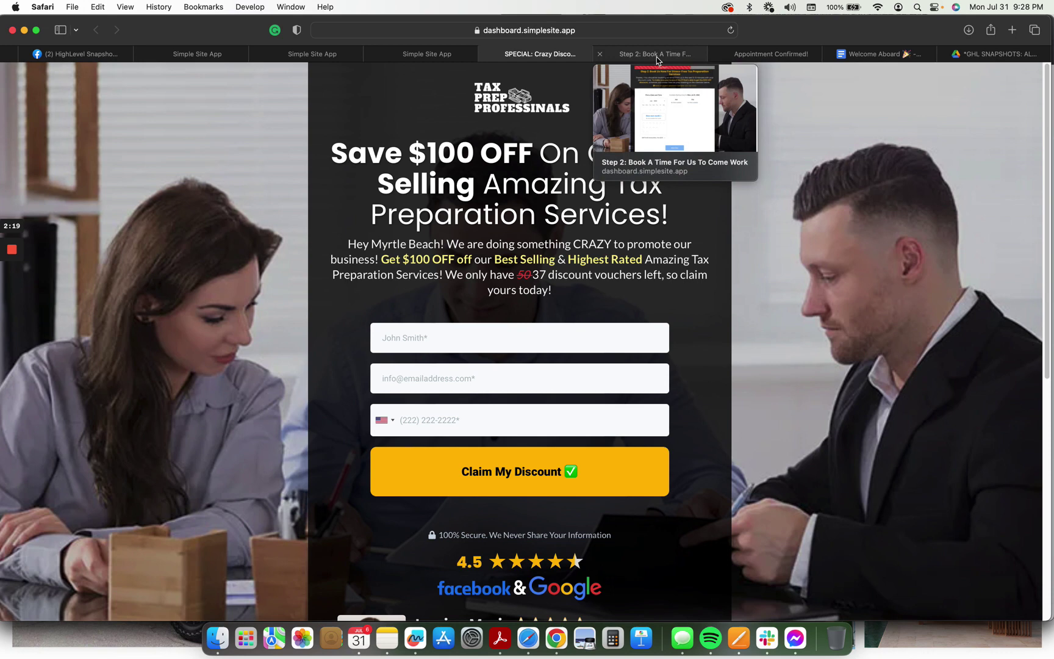
Step: Book an August 9, 09:30 AM appointment on the Step 2 page, then view the confirmation page
left_click(657, 55)
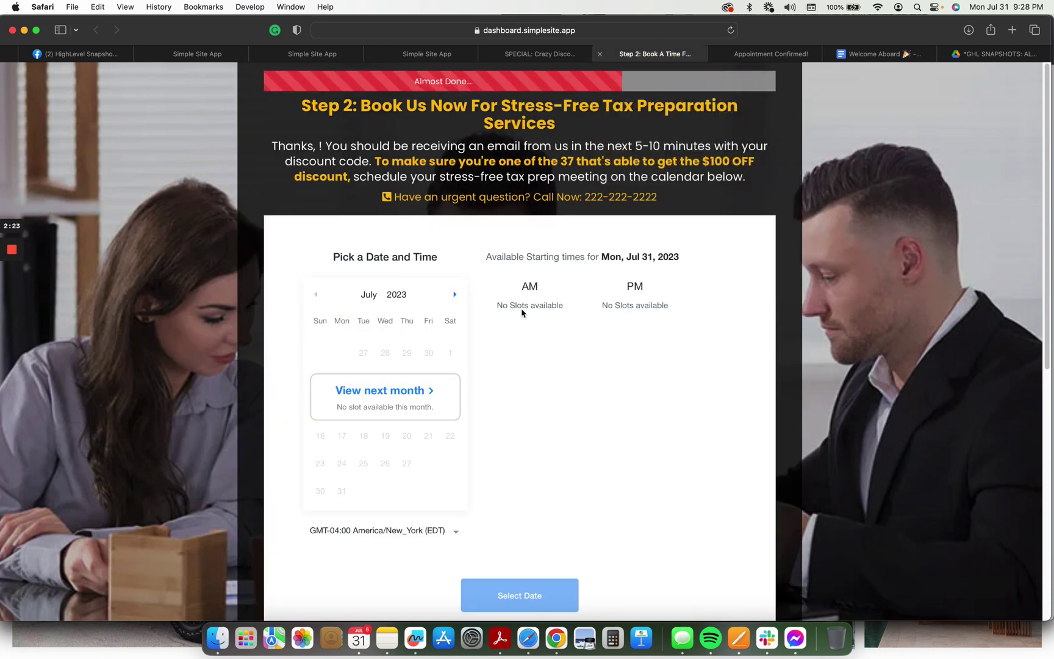
left_click(423, 392)
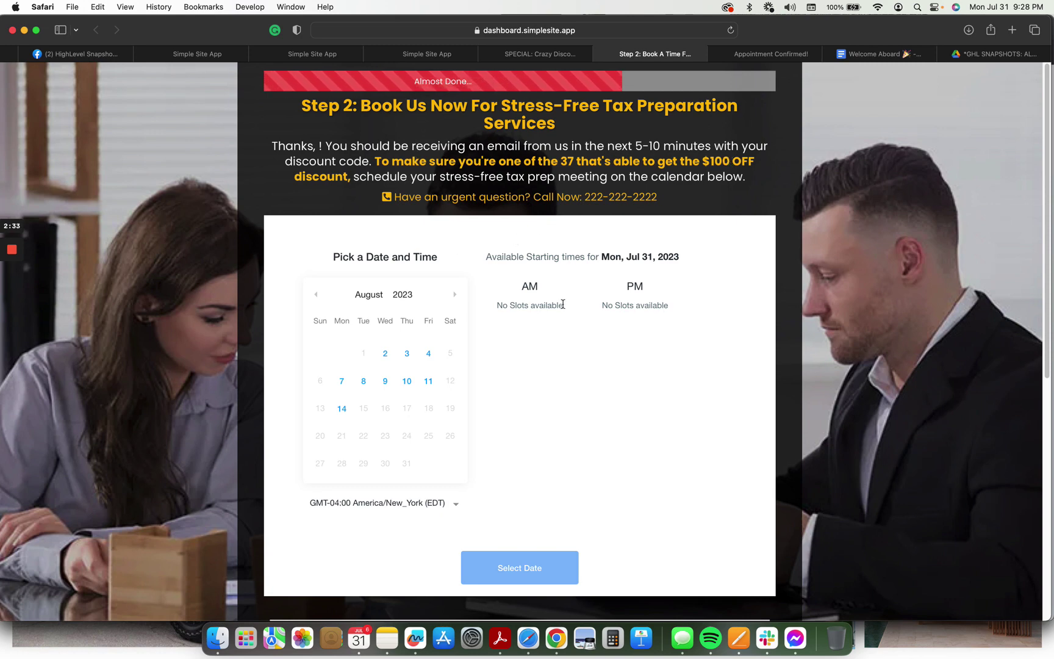
left_click(388, 383)
left_click(549, 408)
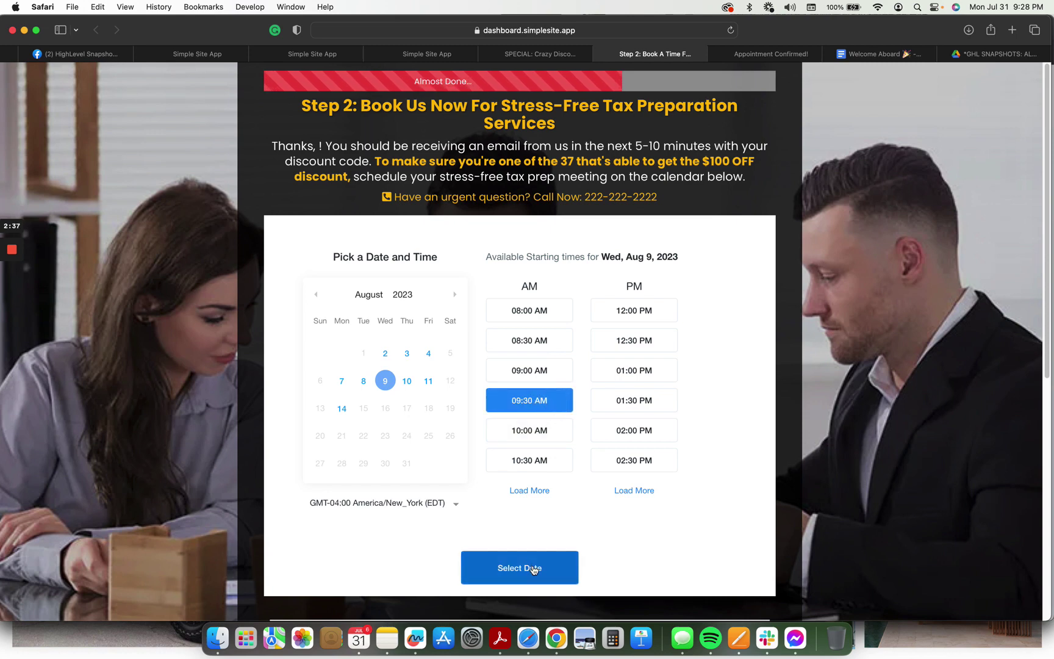
left_click(539, 567)
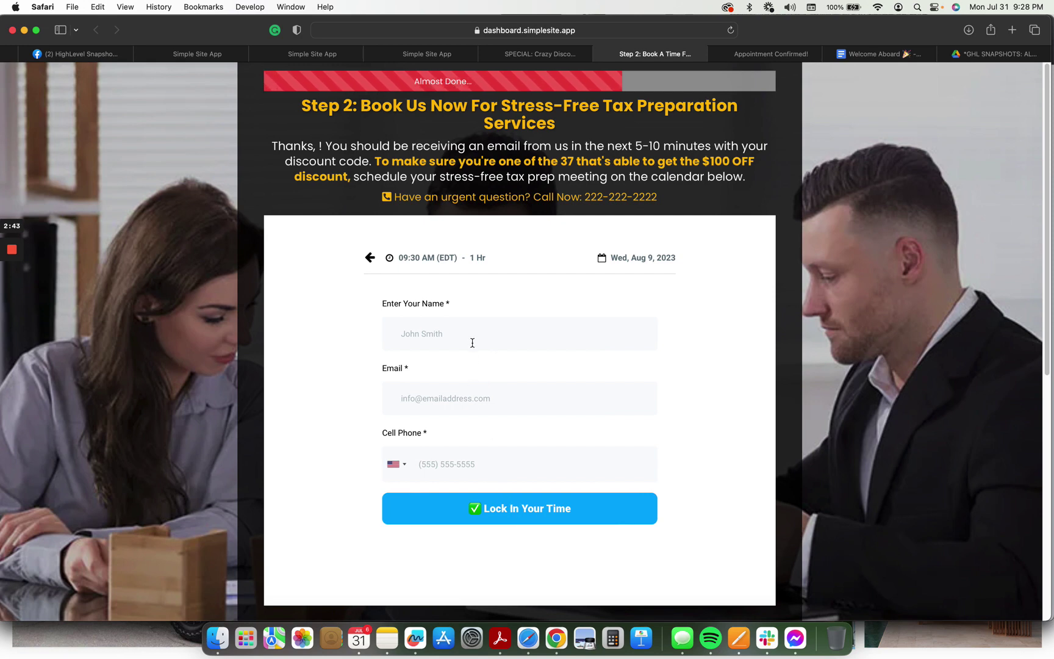
left_click(742, 53)
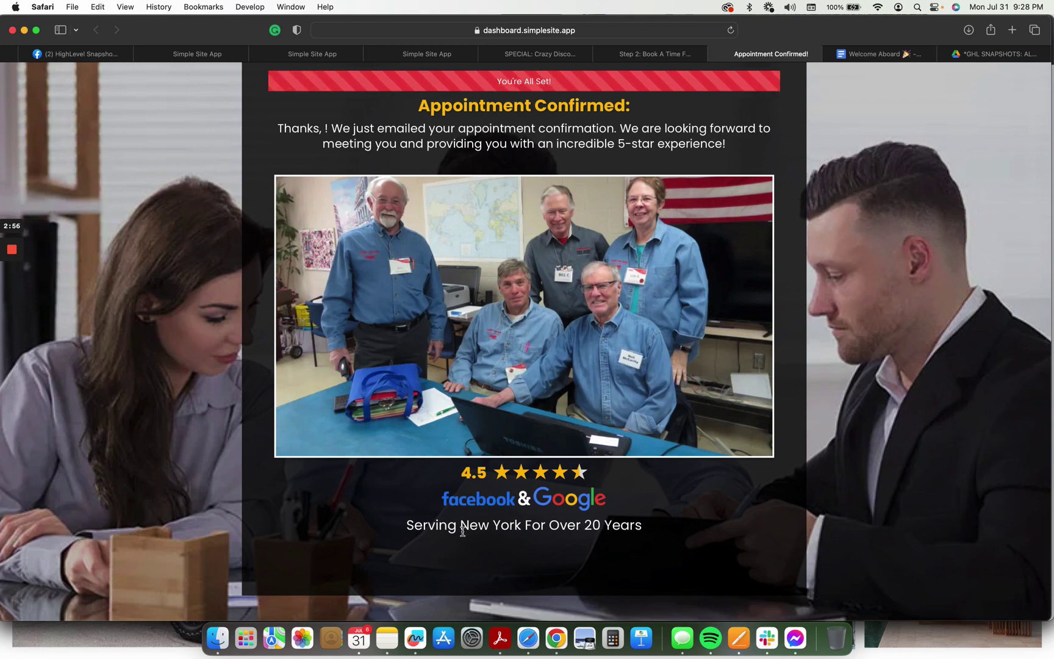
Step: Highlight 'New York' in the tagline and cycle through the workflows, Custom Values, landing and booking tabs
left_click_drag(461, 525, 524, 526)
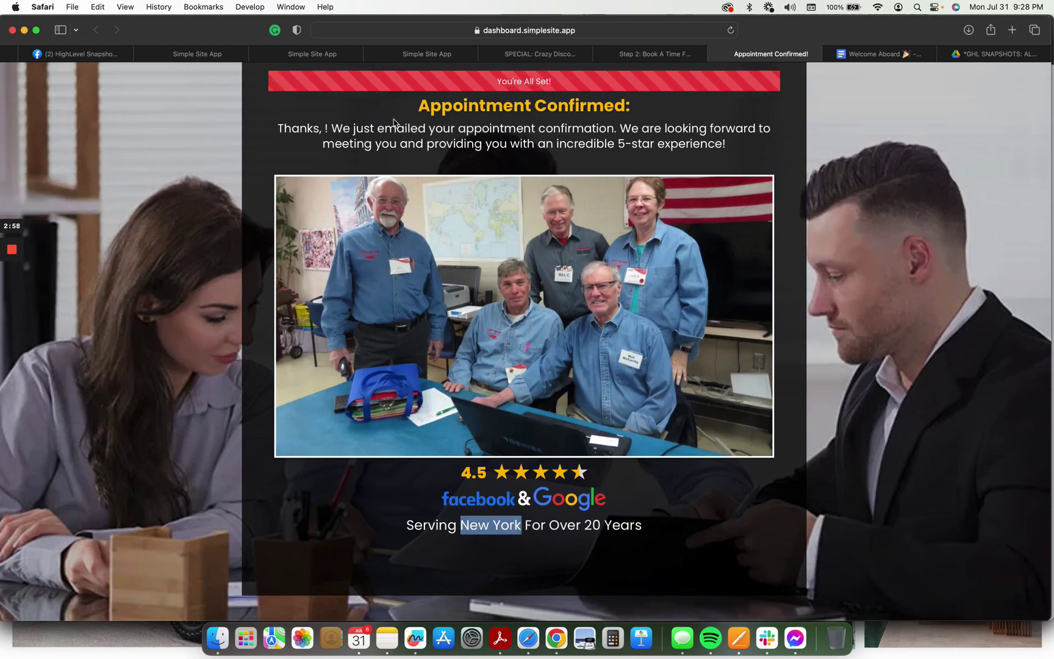
left_click(341, 54)
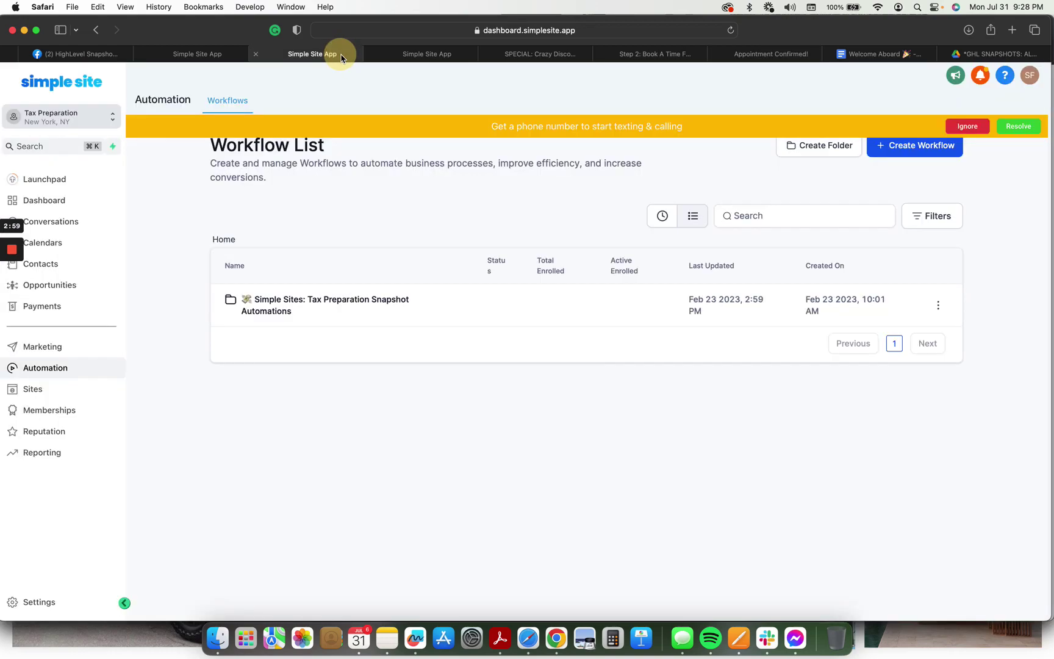
left_click(210, 55)
left_click(557, 55)
left_click(637, 53)
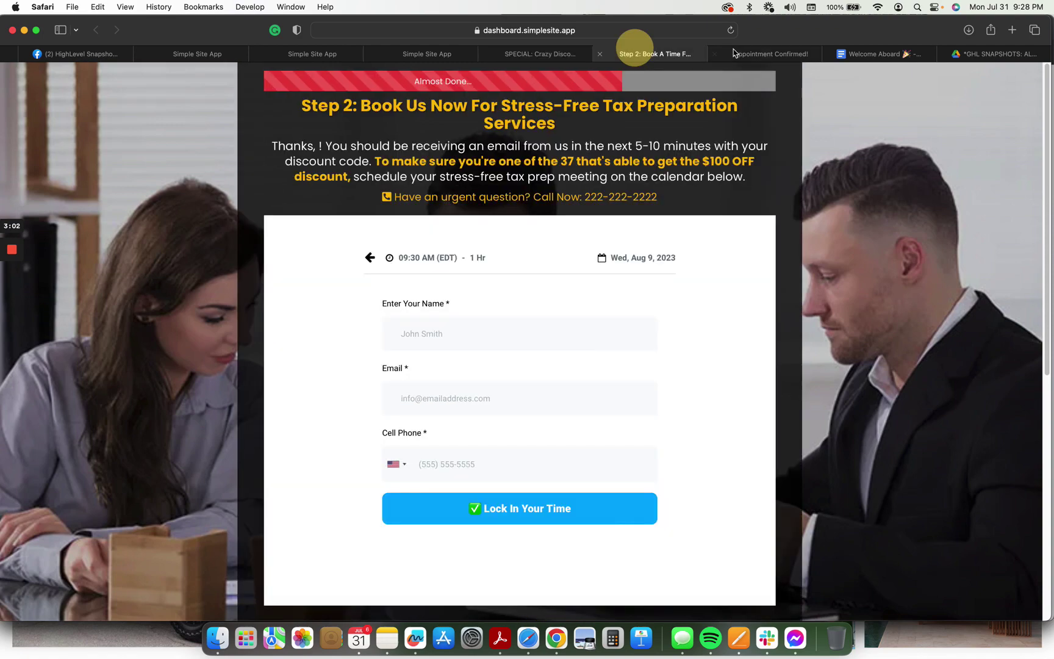
Step: Revisit the confirmation and Custom Values tabs, ending on the automation Workflow List
left_click(767, 54)
left_click(331, 57)
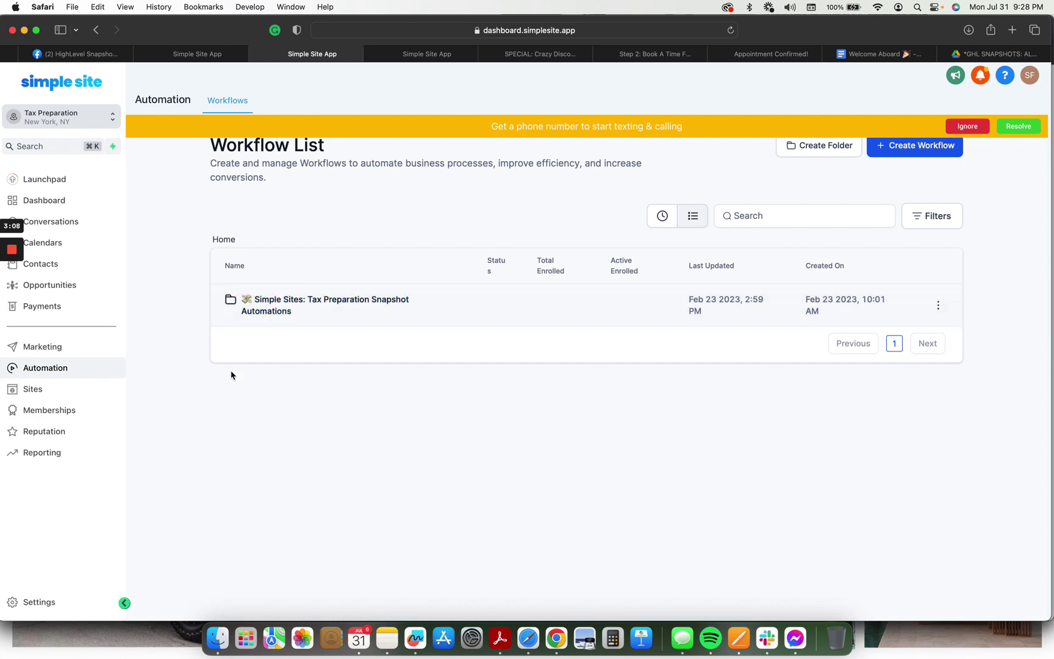
left_click(206, 56)
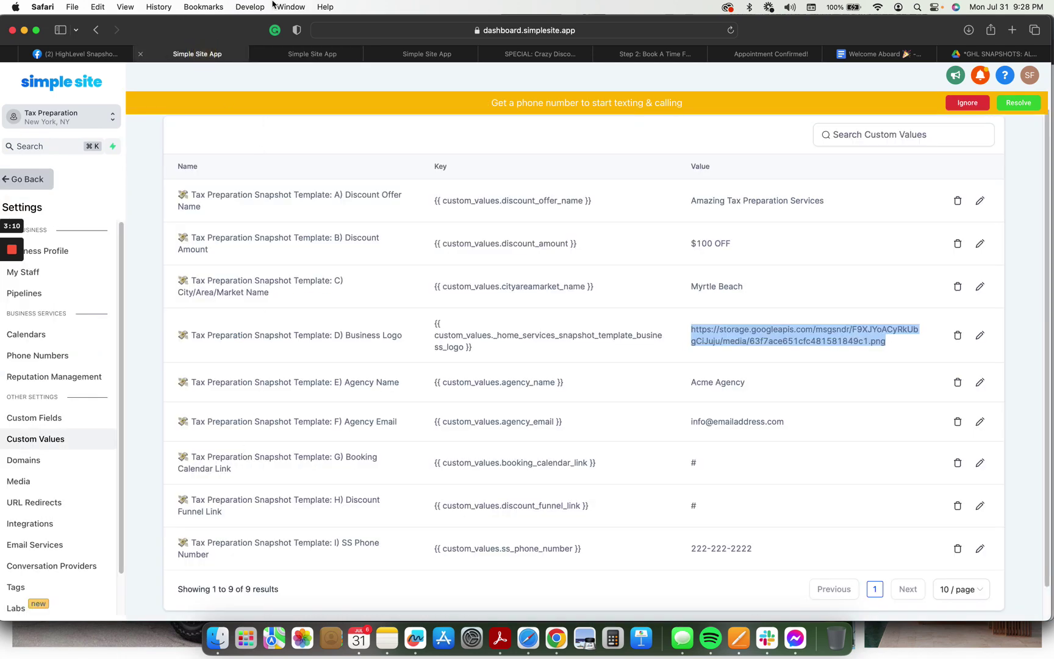
left_click(305, 54)
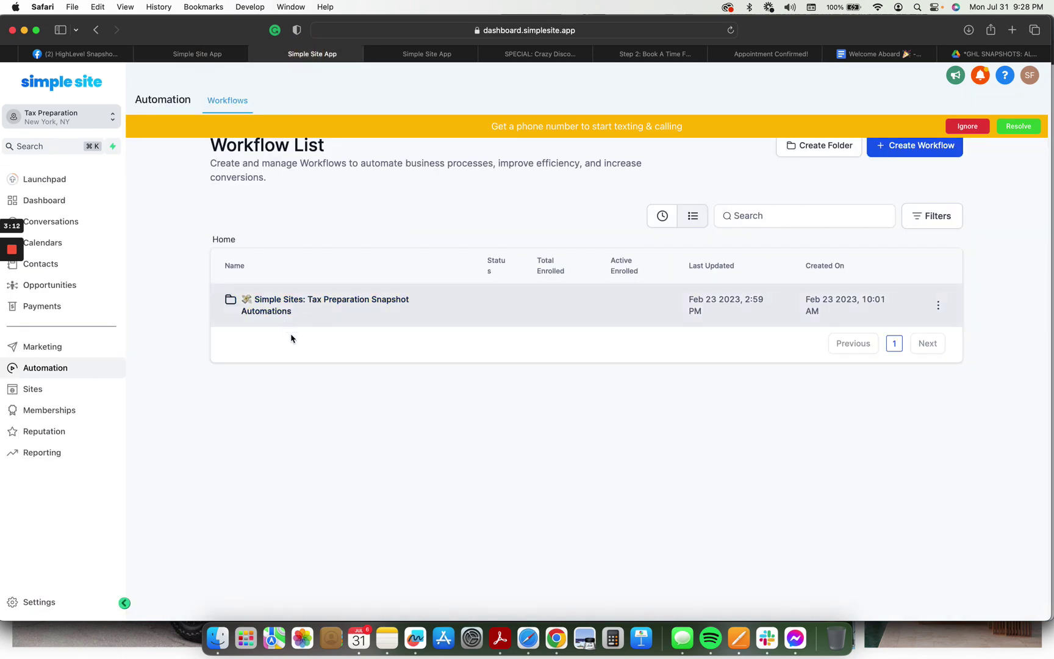
Step: Open the Simple Sites: Tax Preparation Snapshot Automations folder and scroll through its ten published workflows
left_click(312, 300)
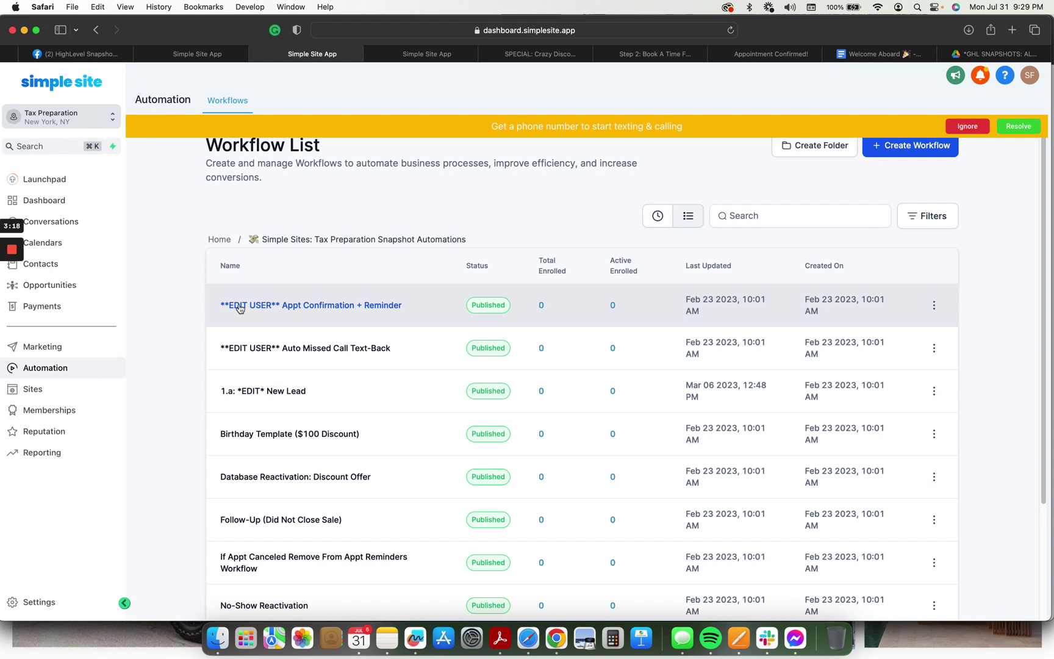
scroll(254, 308, "down", 1)
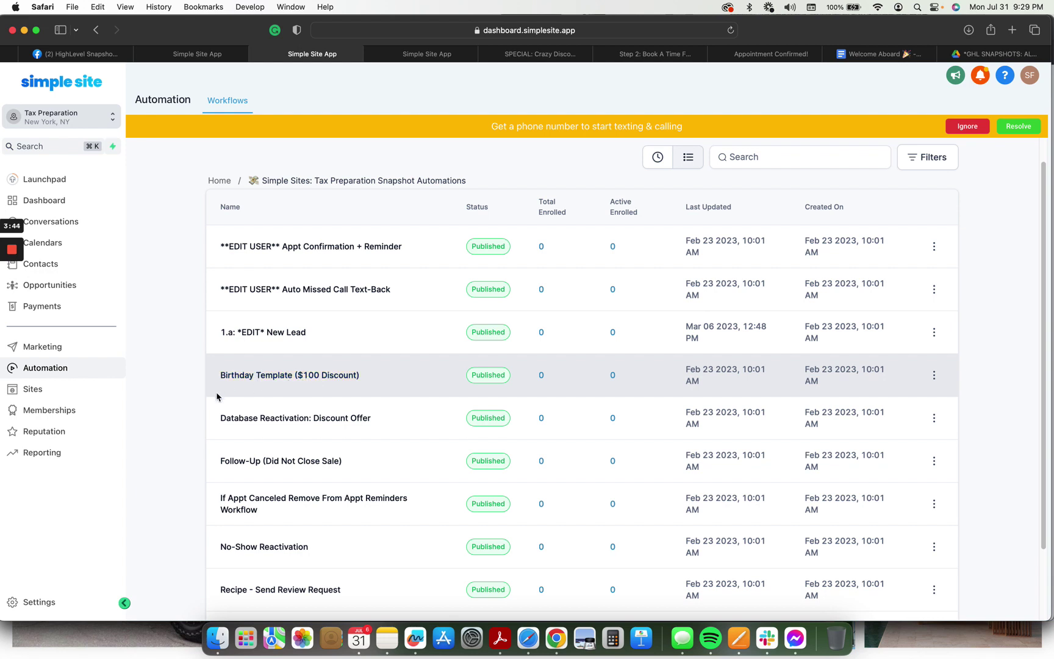
scroll(252, 391, "down", 1)
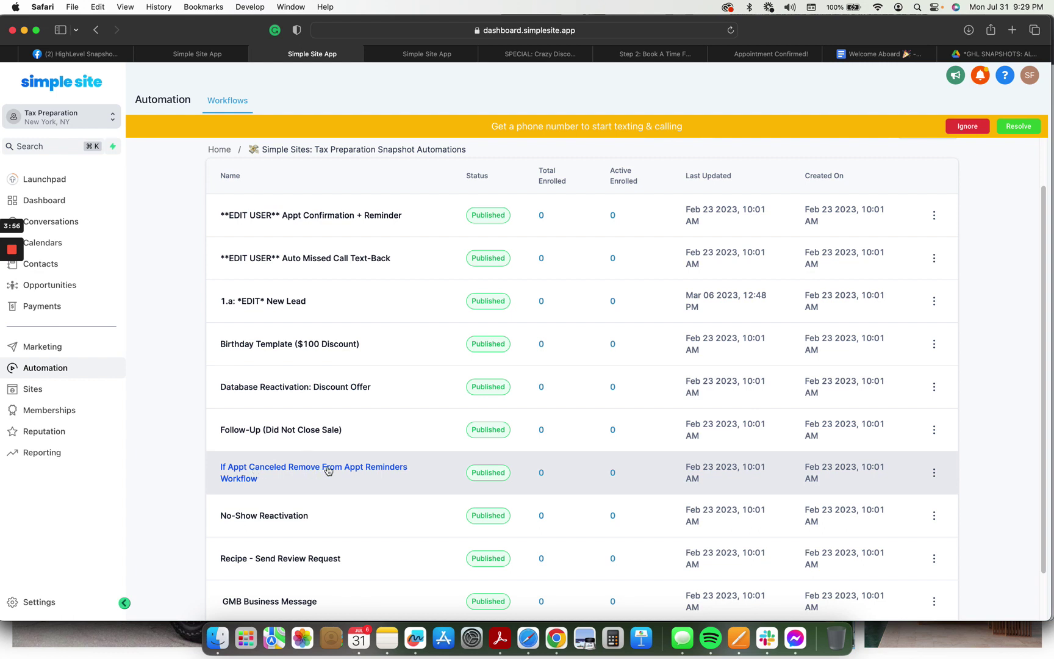
scroll(258, 470, "down", 2)
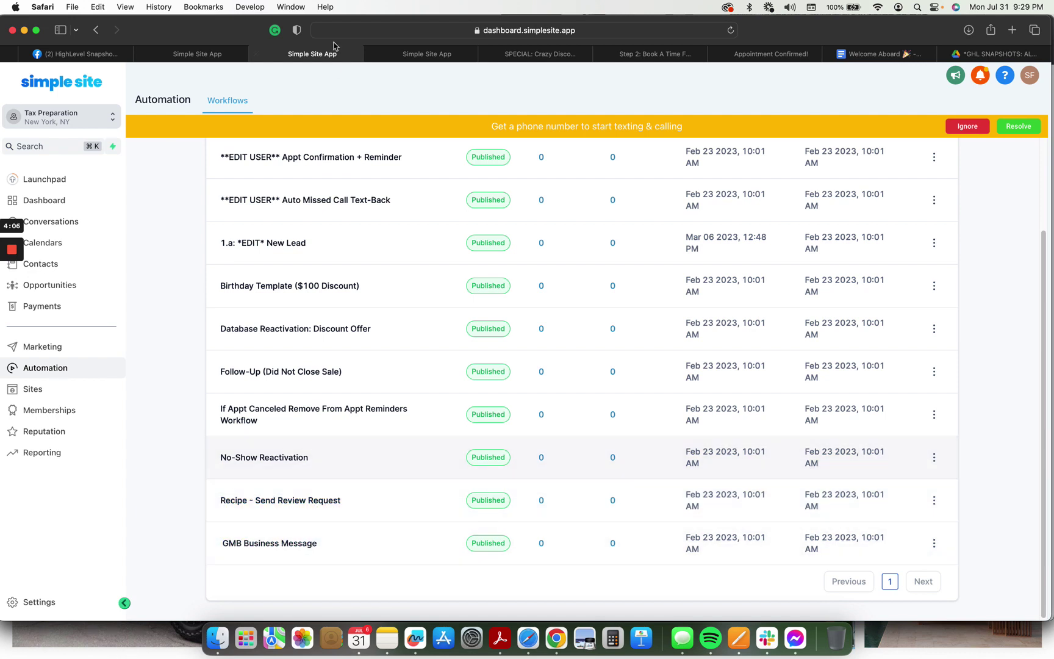
Step: Cycle through the Custom Values, discount landing page and Step 2 booking tabs, ending on the funnel steps overview
left_click(217, 53)
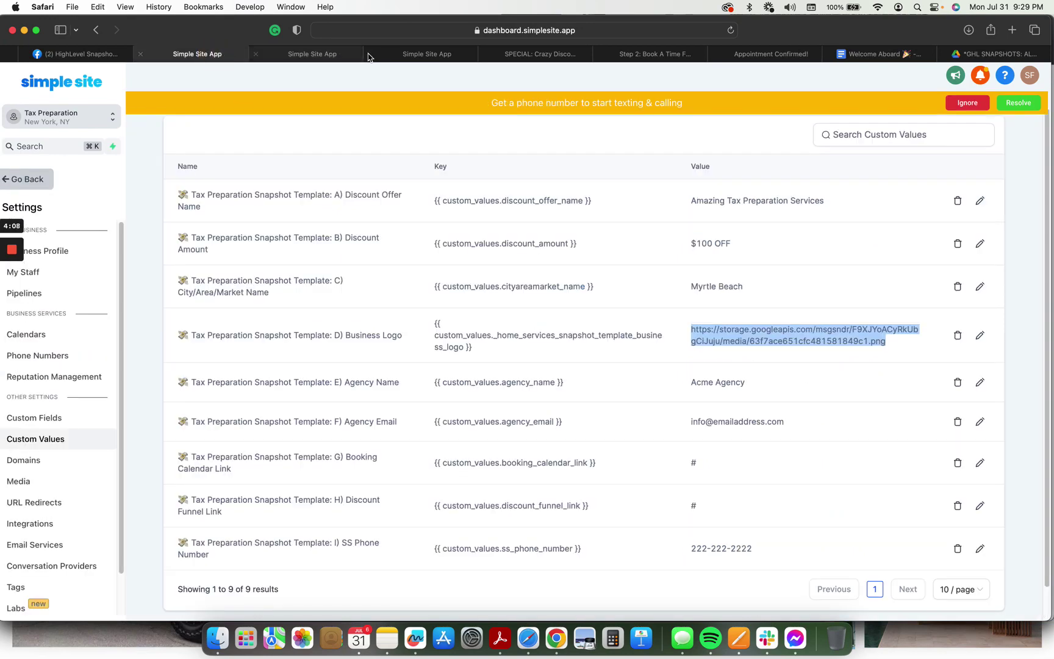
left_click(427, 54)
left_click(524, 55)
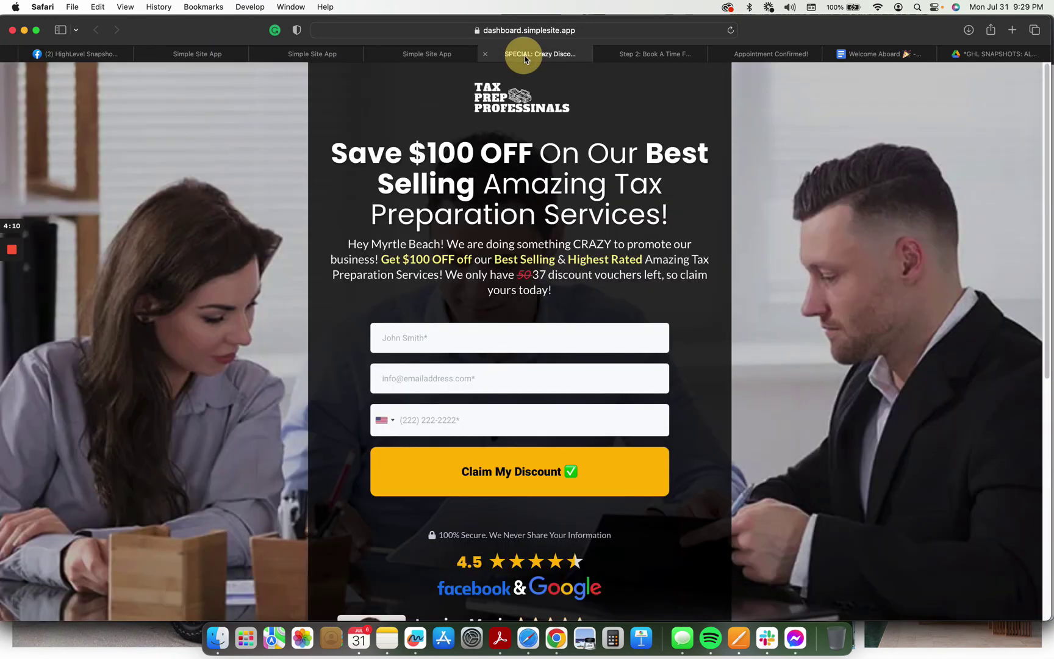
mouse_move(674, 58)
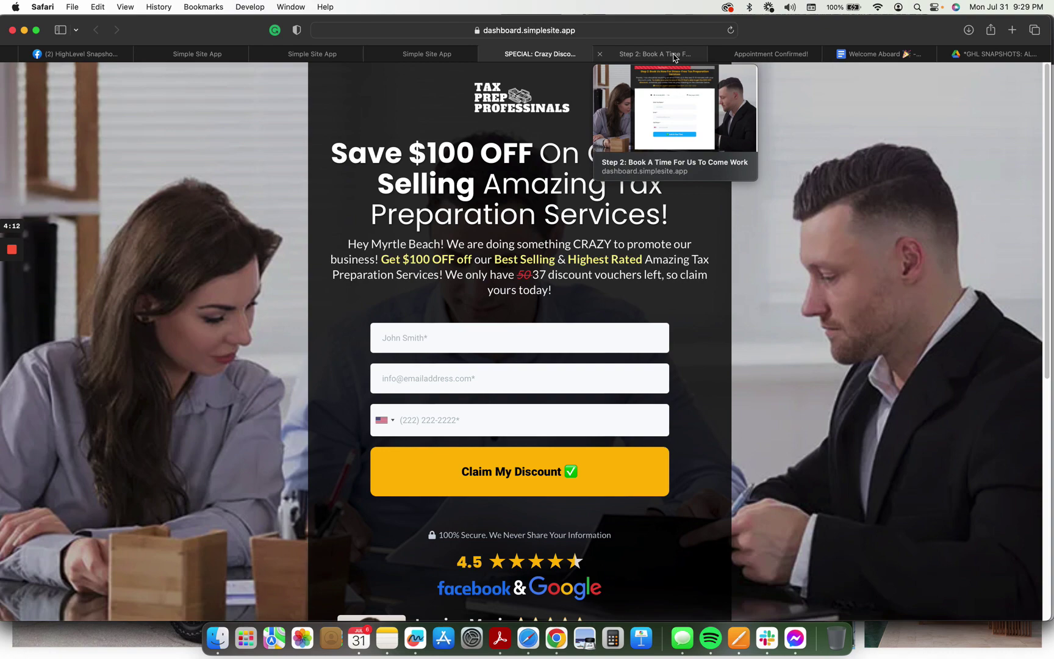
left_click(673, 55)
left_click(444, 55)
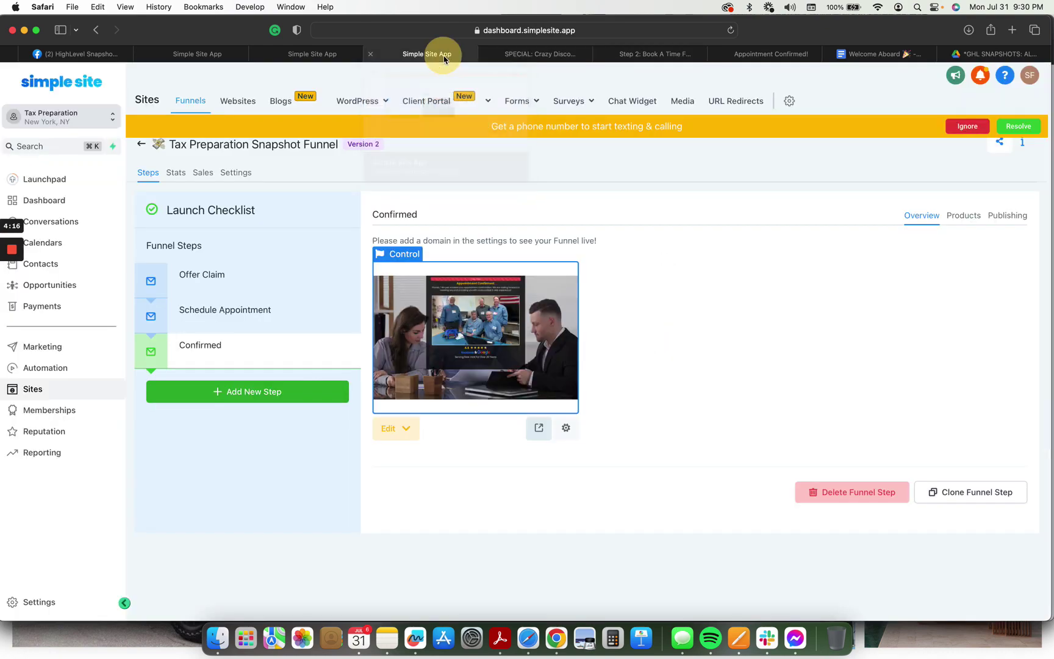